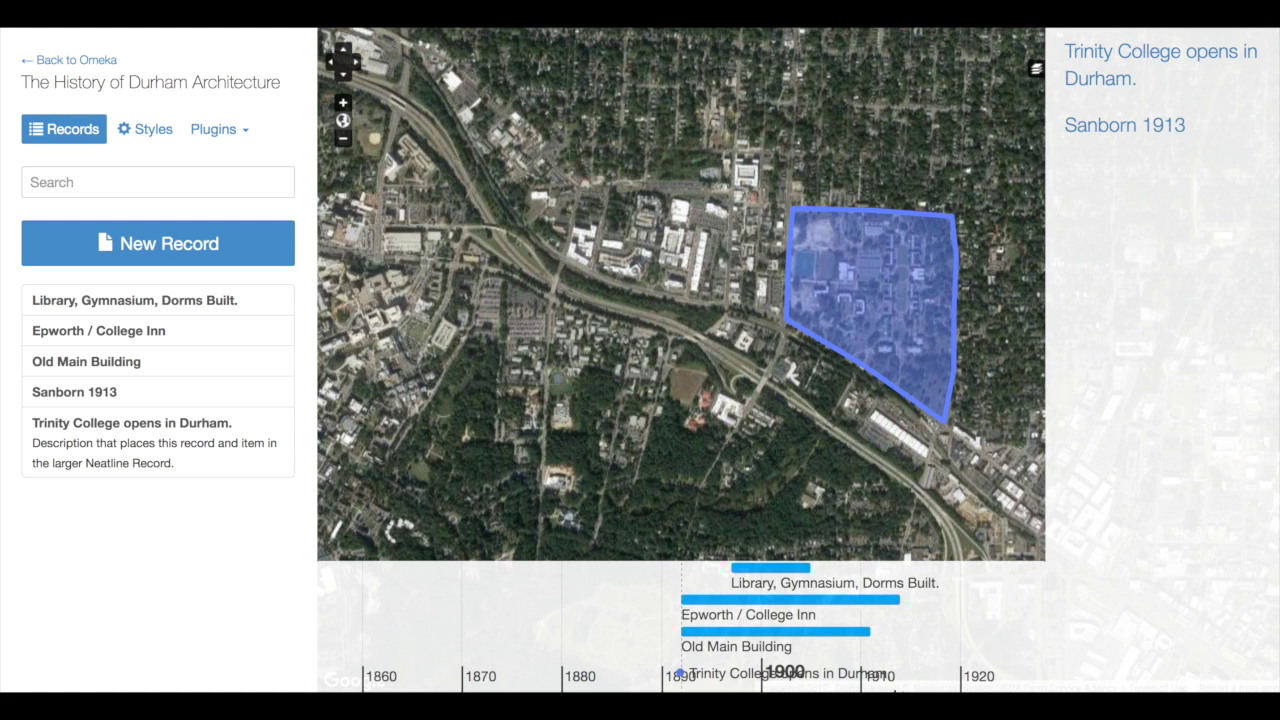
Show the exhibit's SIMILE Timeline settings: default date 1892, Decade interval, 100 px, track 30, tape 10
{"action": "left_click_drag", "start_coordinate": [922, 688], "coordinate": [887, 687]}
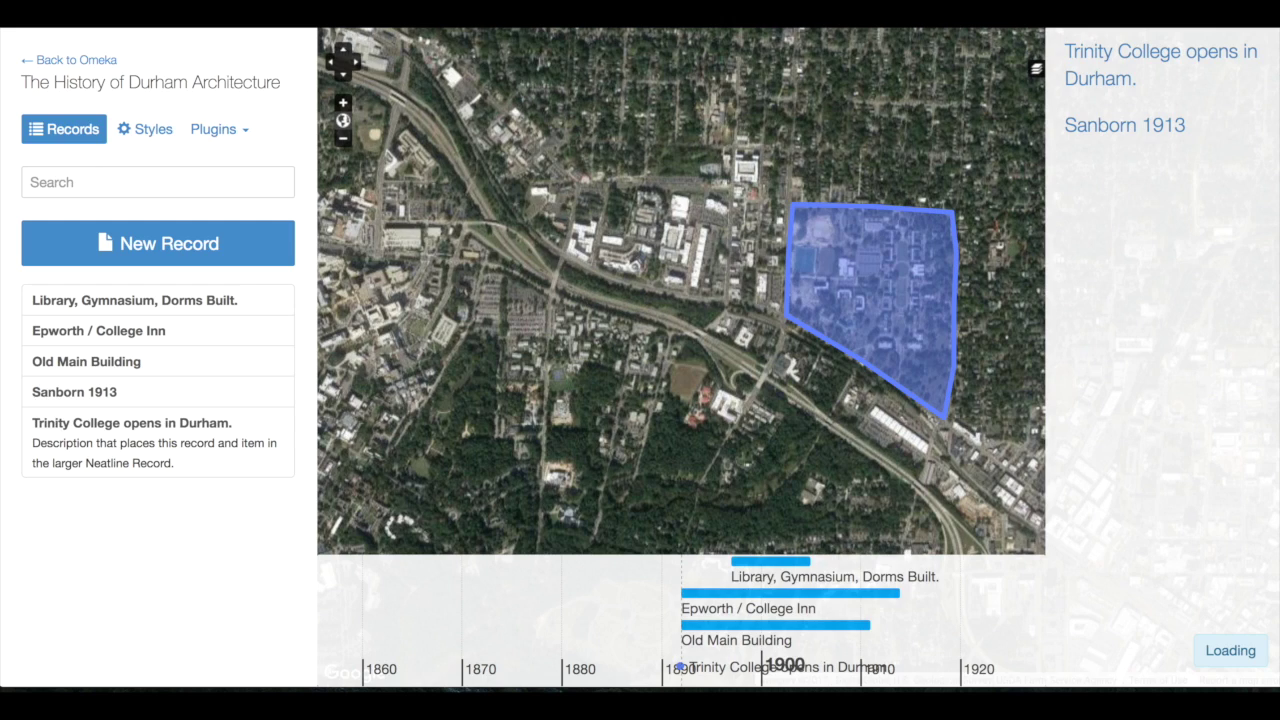
{"action": "left_click", "coordinate": [213, 136]}
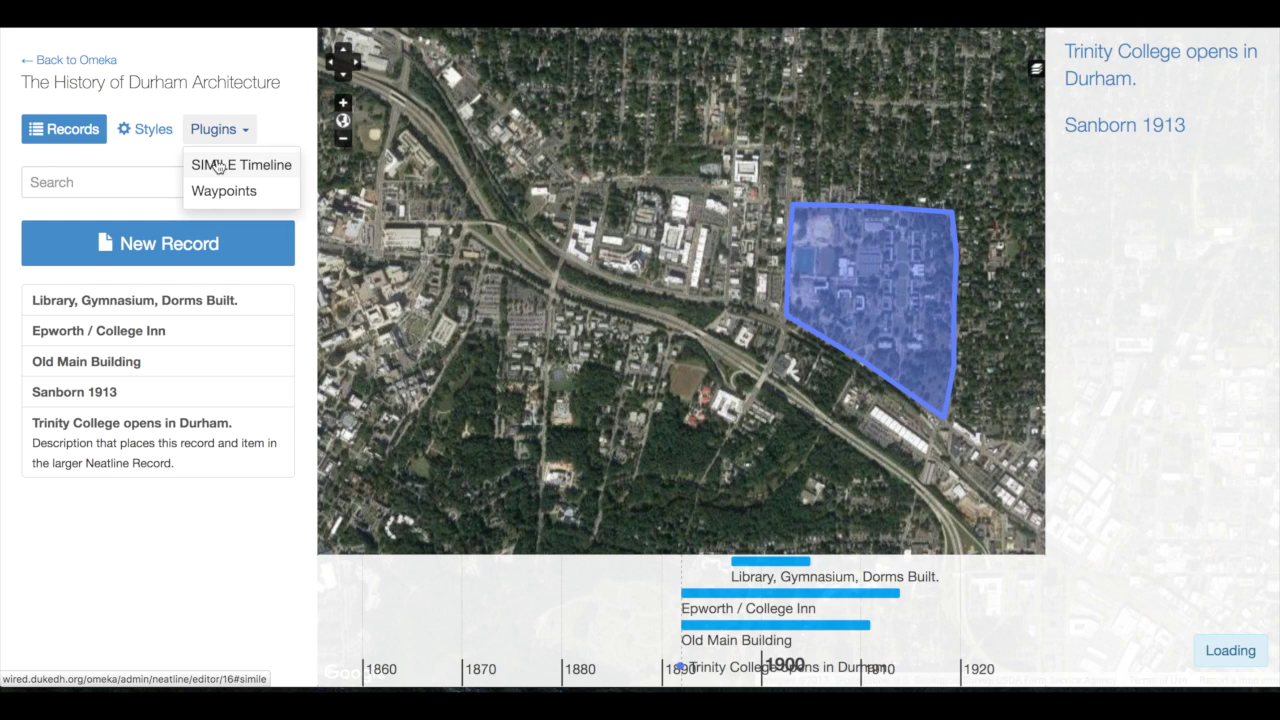
{"action": "left_click", "coordinate": [218, 166]}
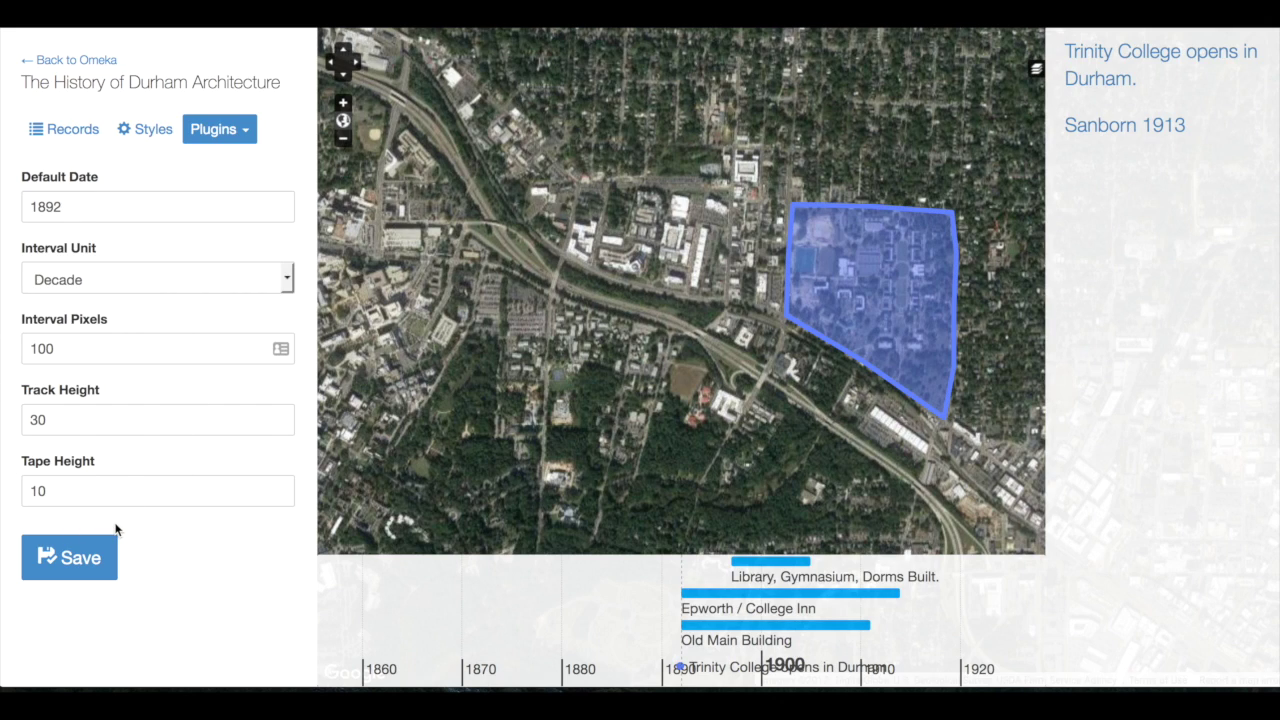
Save Interval Pixels as 200 and pan the timeline to view the wider decades
{"action": "double_click", "coordinate": [69, 348]}
{"action": "type", "text": "200"}
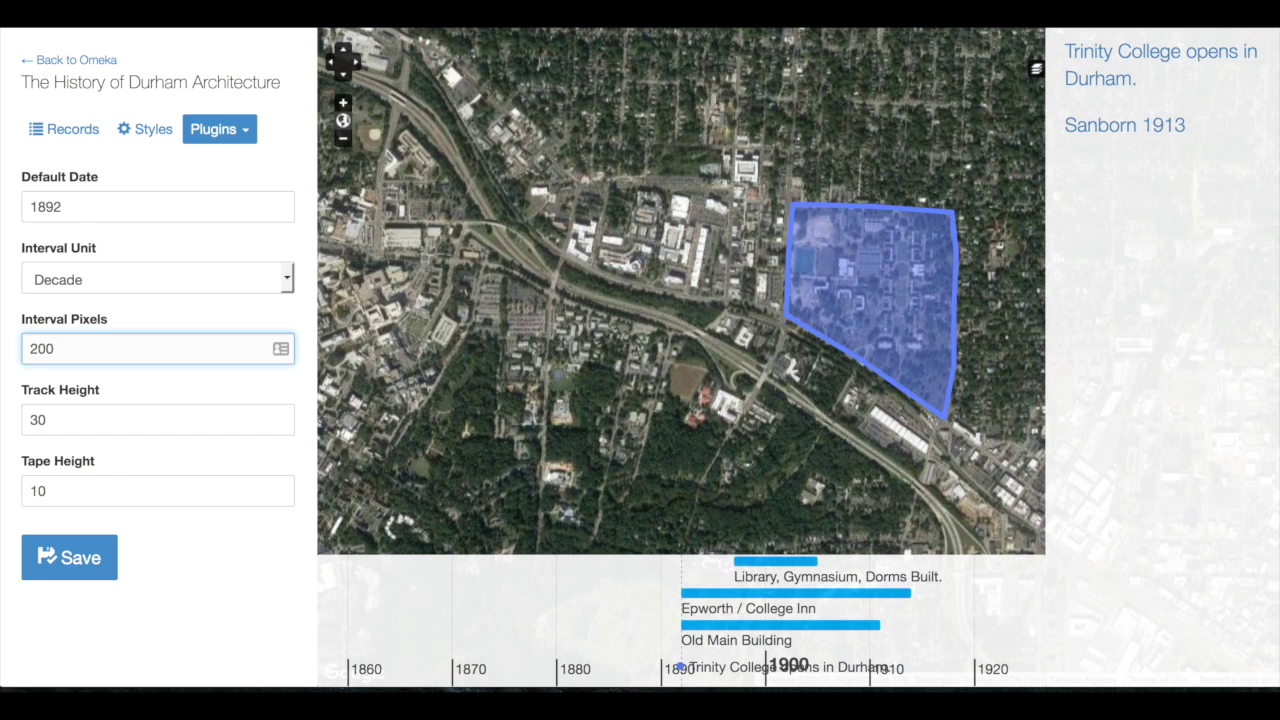
{"action": "left_click", "coordinate": [55, 580]}
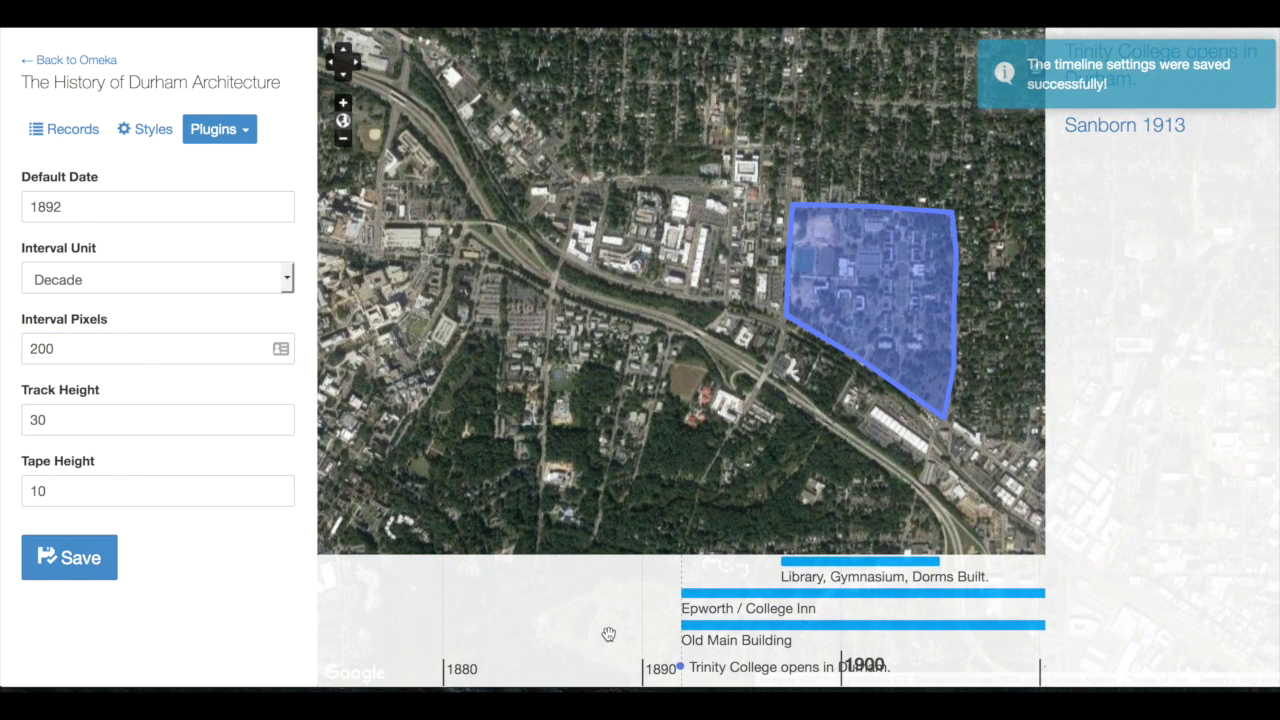
{"action": "left_click_drag", "start_coordinate": [617, 614], "coordinate": [570, 612]}
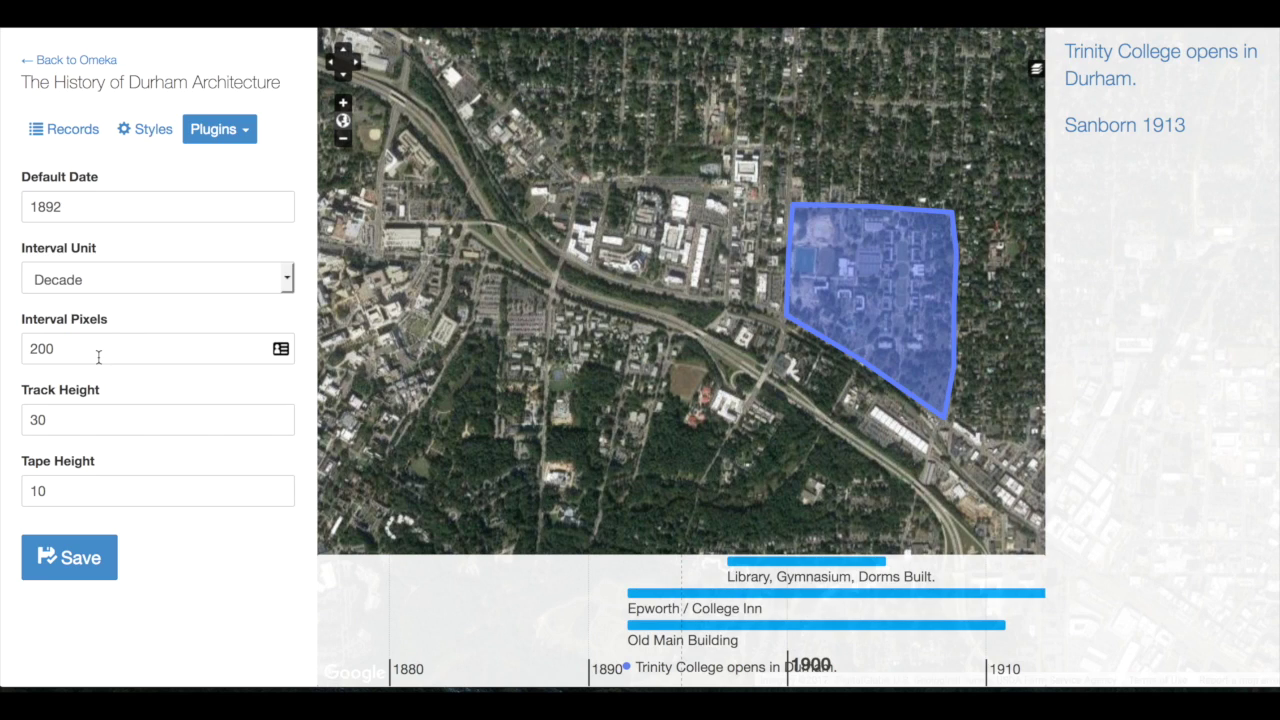
Change the timeline's tape height to 5 and save it
{"action": "left_click_drag", "start_coordinate": [80, 420], "coordinate": [0, 409]}
{"action": "key", "text": "Up"}
{"action": "key", "text": "Up"}
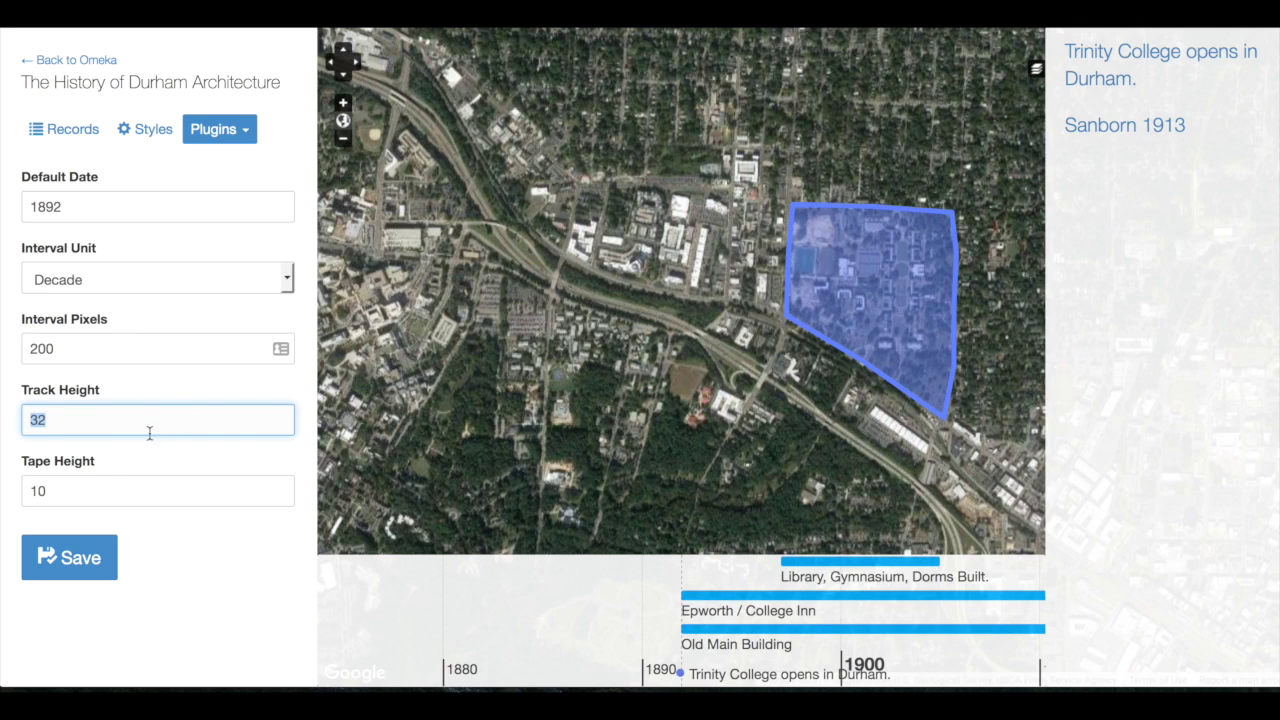
{"action": "left_click", "coordinate": [94, 491]}
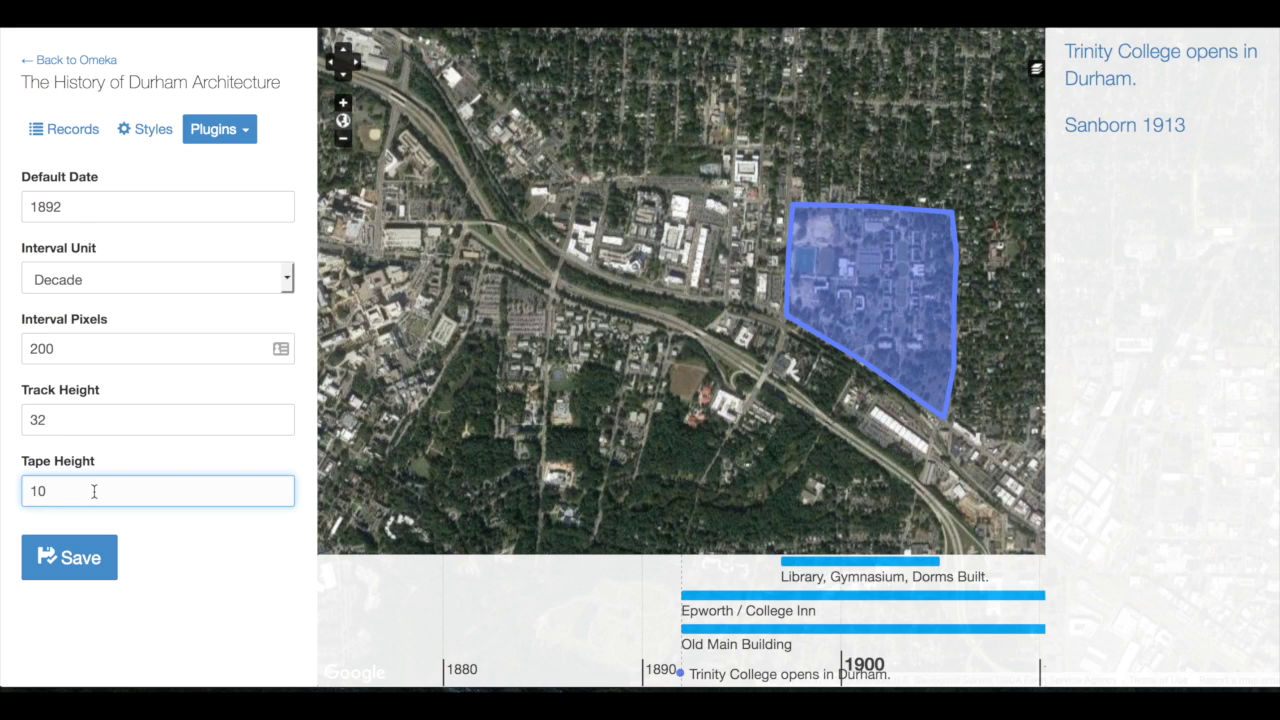
{"action": "key", "text": "BackSpace"}
{"action": "key", "text": "BackSpace"}
{"action": "type", "text": "5"}
{"action": "left_click", "coordinate": [100, 555]}
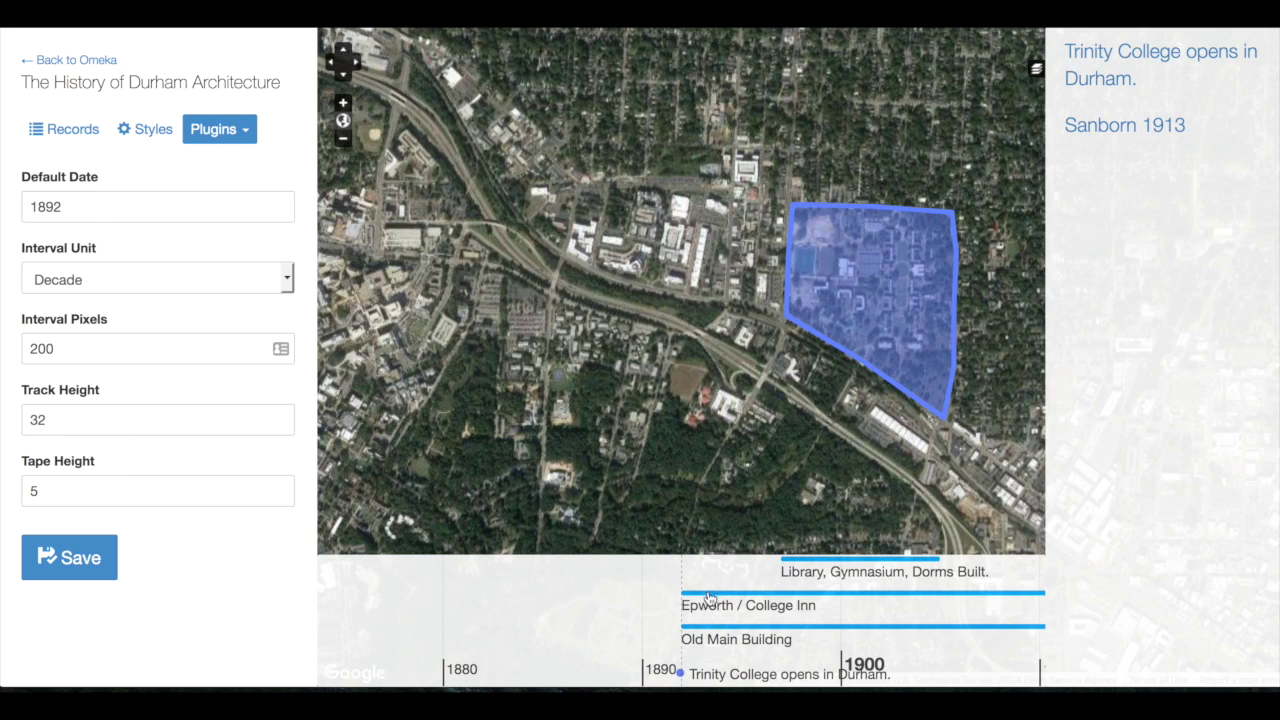
Change the track height to 20 and save the settings
{"action": "left_click", "coordinate": [84, 417]}
{"action": "key", "text": "BackSpace"}
{"action": "key", "text": "BackSpace"}
{"action": "type", "text": "20"}
{"action": "left_click", "coordinate": [69, 557]}
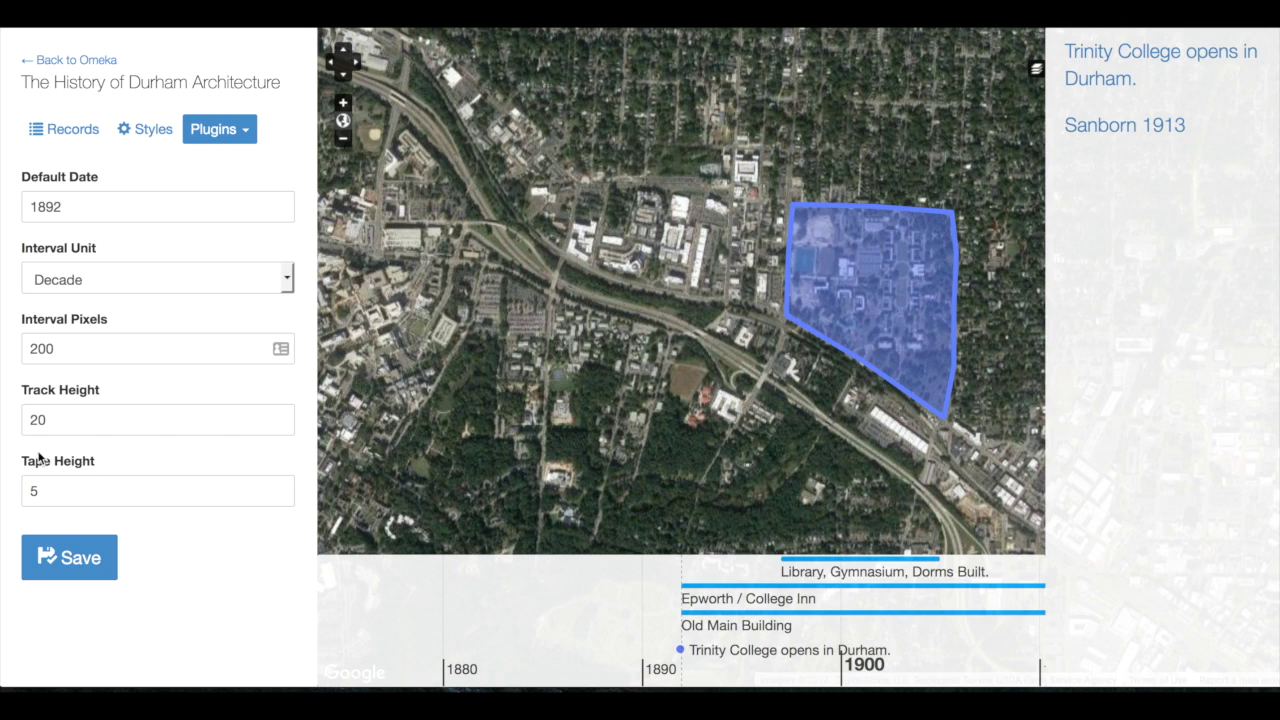
Set the tape height to 3 and save it
{"action": "left_click", "coordinate": [58, 490]}
{"action": "double_click", "coordinate": [58, 490]}
{"action": "type", "text": "3"}
{"action": "left_click", "coordinate": [80, 576]}
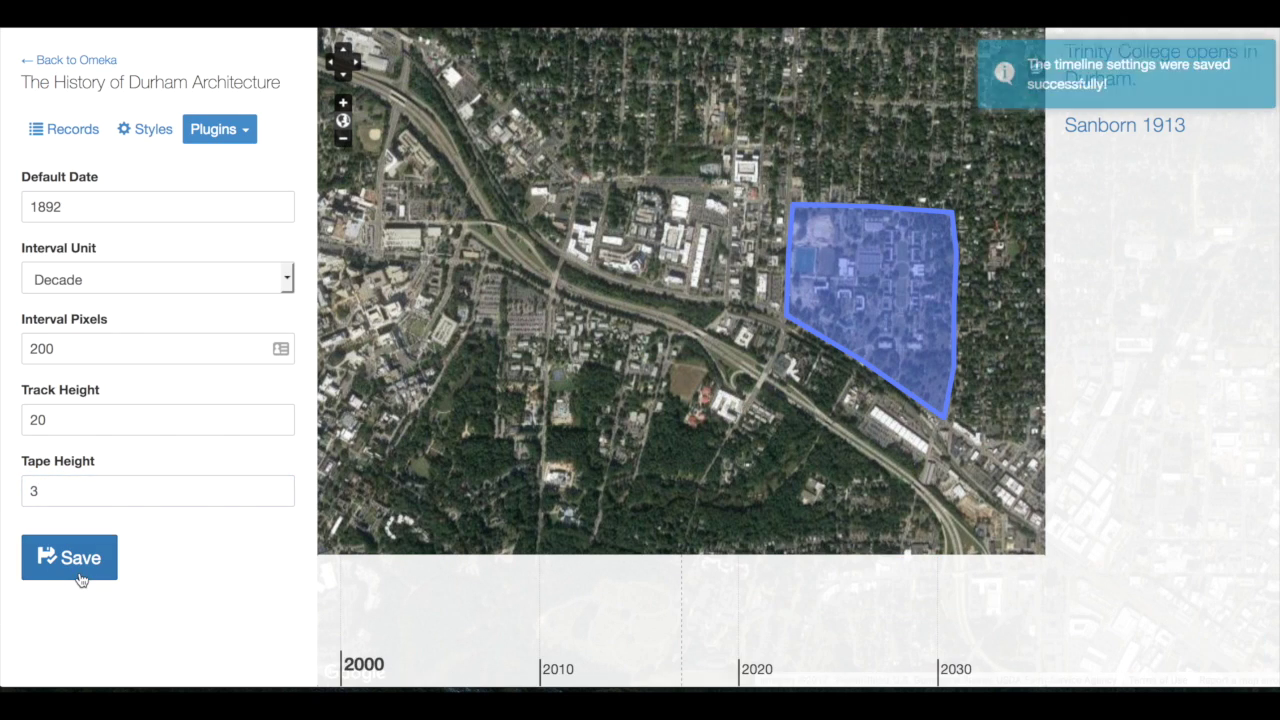
Set the track height to 15, save, and pan to view the tighter event bars
{"action": "left_click", "coordinate": [69, 419]}
{"action": "key", "text": "BackSpace"}
{"action": "key", "text": "BackSpace"}
{"action": "type", "text": "15"}
{"action": "left_click", "coordinate": [76, 570]}
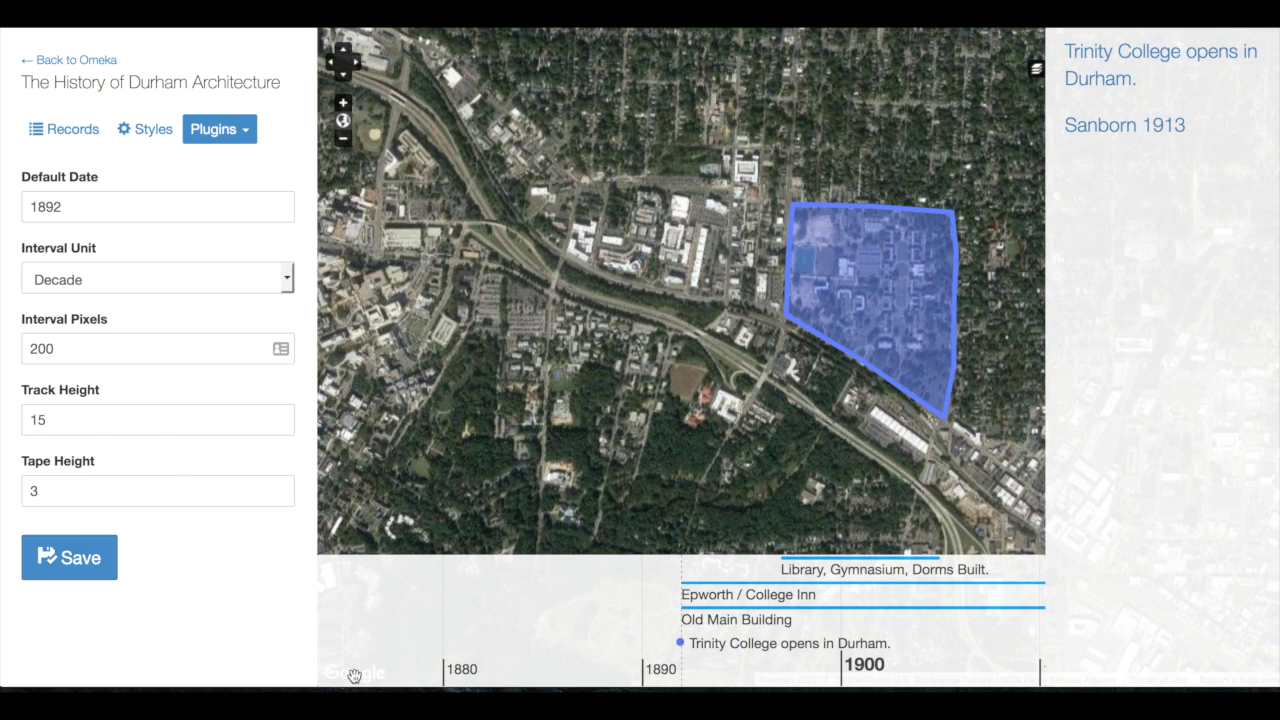
{"action": "left_click_drag", "start_coordinate": [528, 620], "coordinate": [324, 573]}
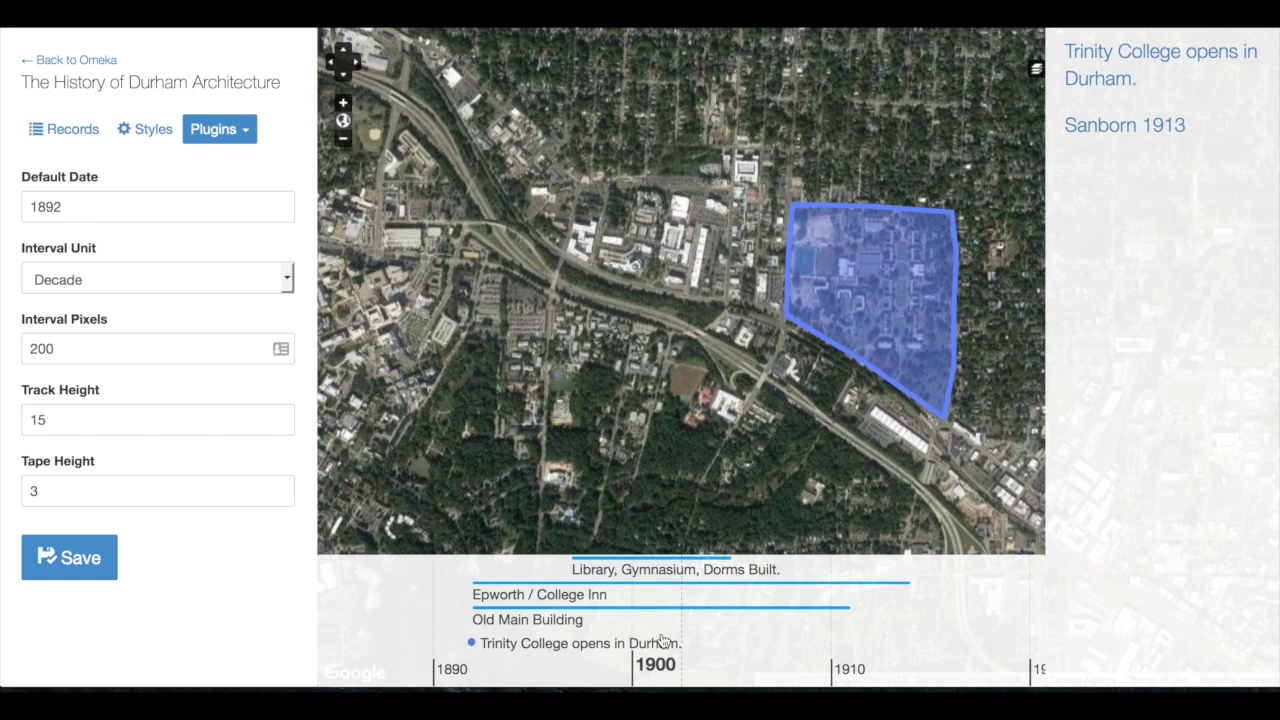
Switch the Interval Unit to Year and pan the timeline to review the bars
{"action": "left_click", "coordinate": [291, 288]}
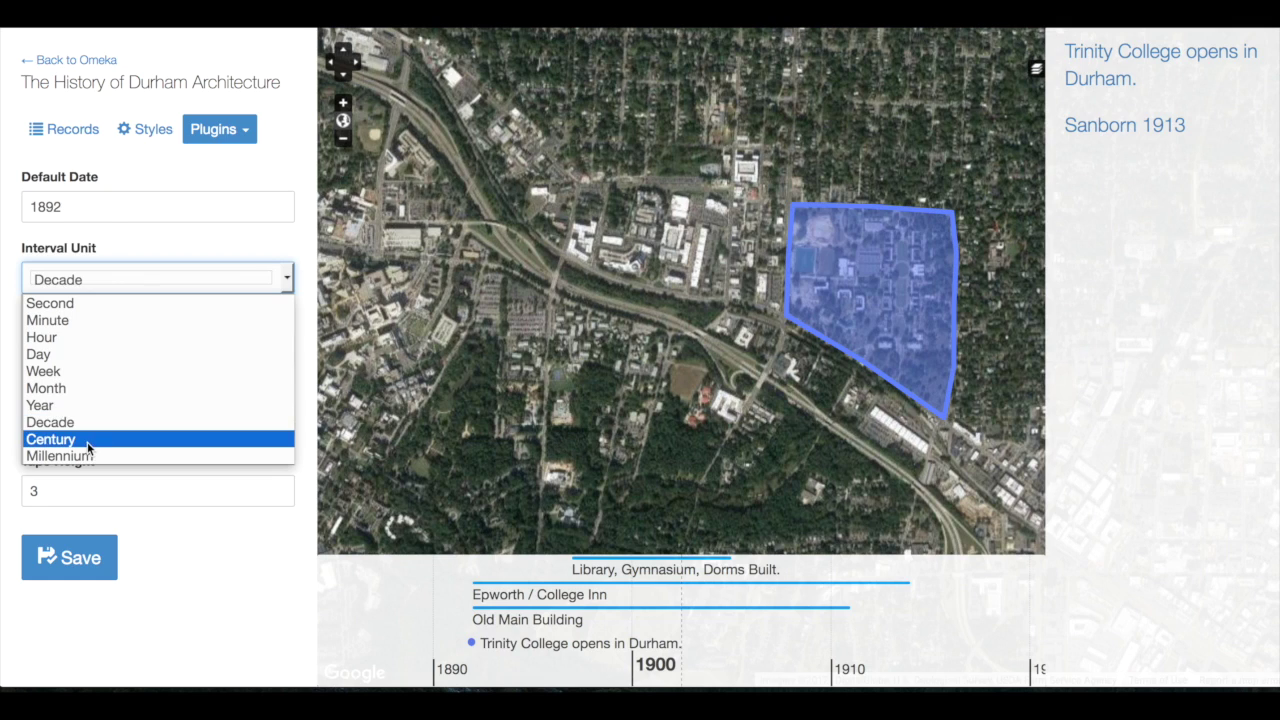
{"action": "left_click", "coordinate": [77, 405]}
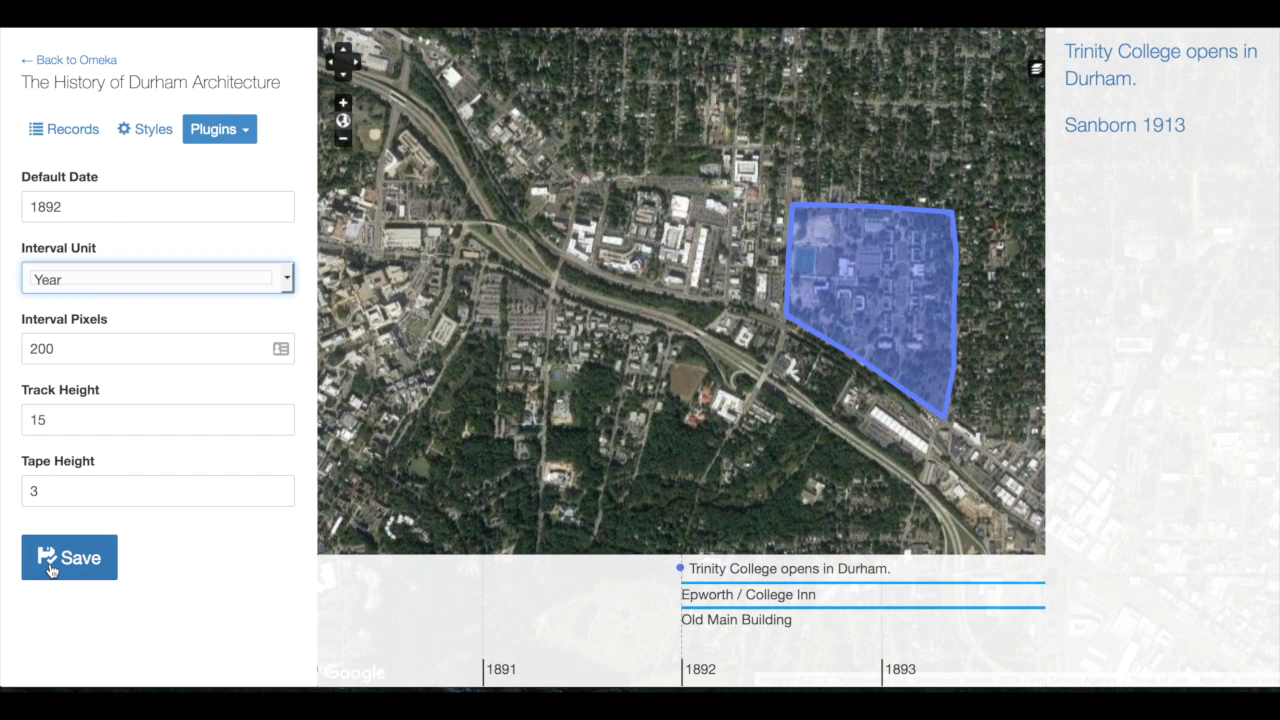
{"action": "left_click_drag", "start_coordinate": [678, 644], "coordinate": [414, 614]}
{"action": "left_click_drag", "start_coordinate": [886, 631], "coordinate": [569, 606]}
{"action": "left_click_drag", "start_coordinate": [740, 617], "coordinate": [820, 591]}
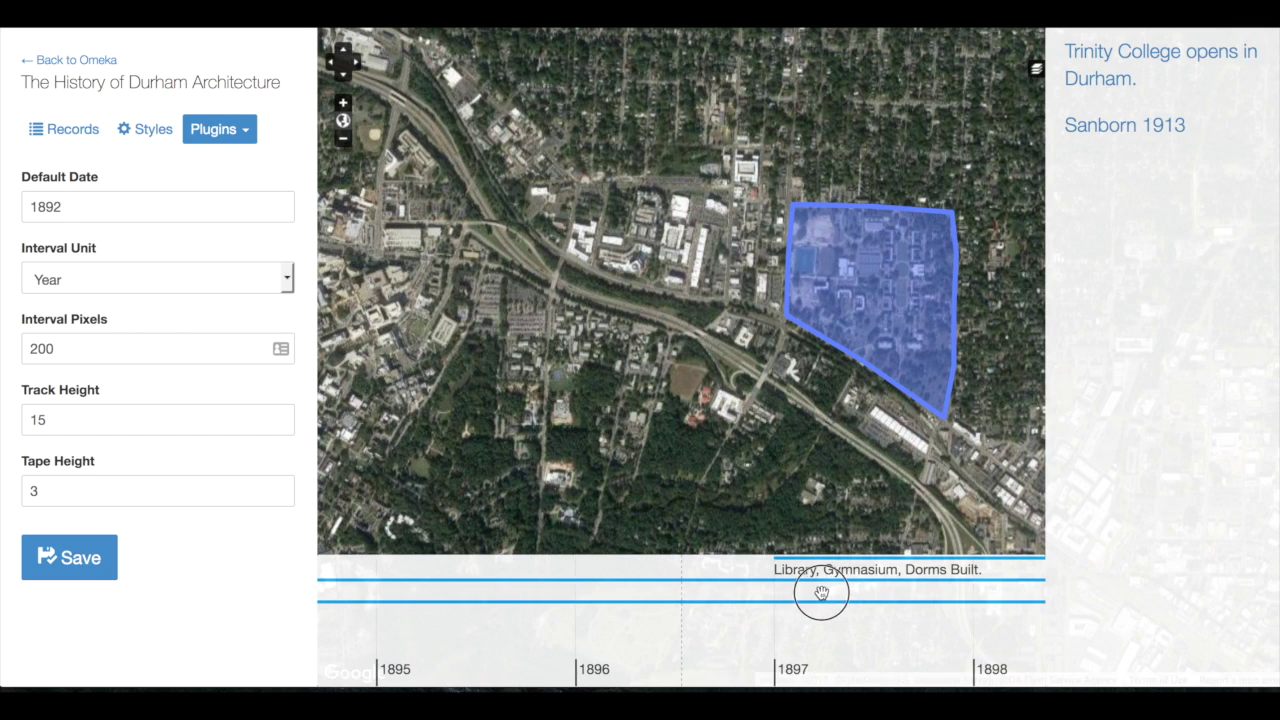
{"action": "left_click_drag", "start_coordinate": [646, 645], "coordinate": [797, 645]}
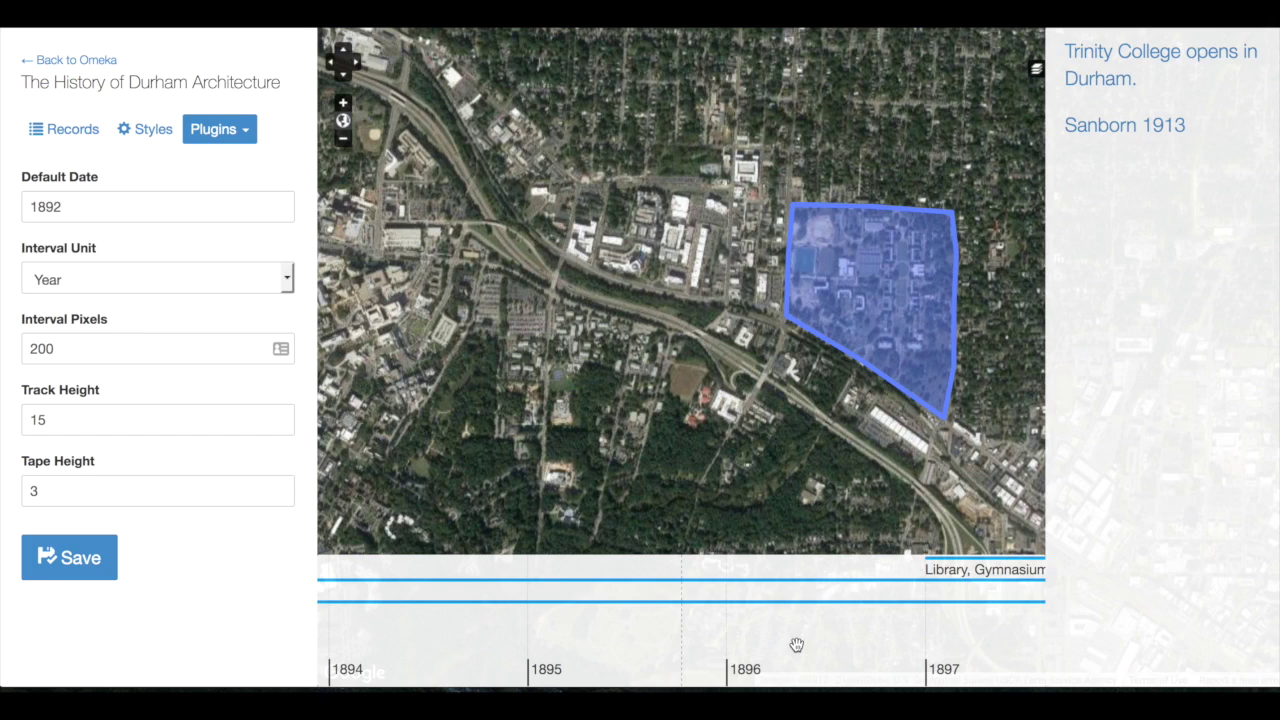
Set Interval Pixels to 100, save, and pan across the yearly timeline
{"action": "double_click", "coordinate": [77, 349]}
{"action": "type", "text": "109"}
{"action": "left_click_drag", "start_coordinate": [56, 349], "coordinate": [2, 325]}
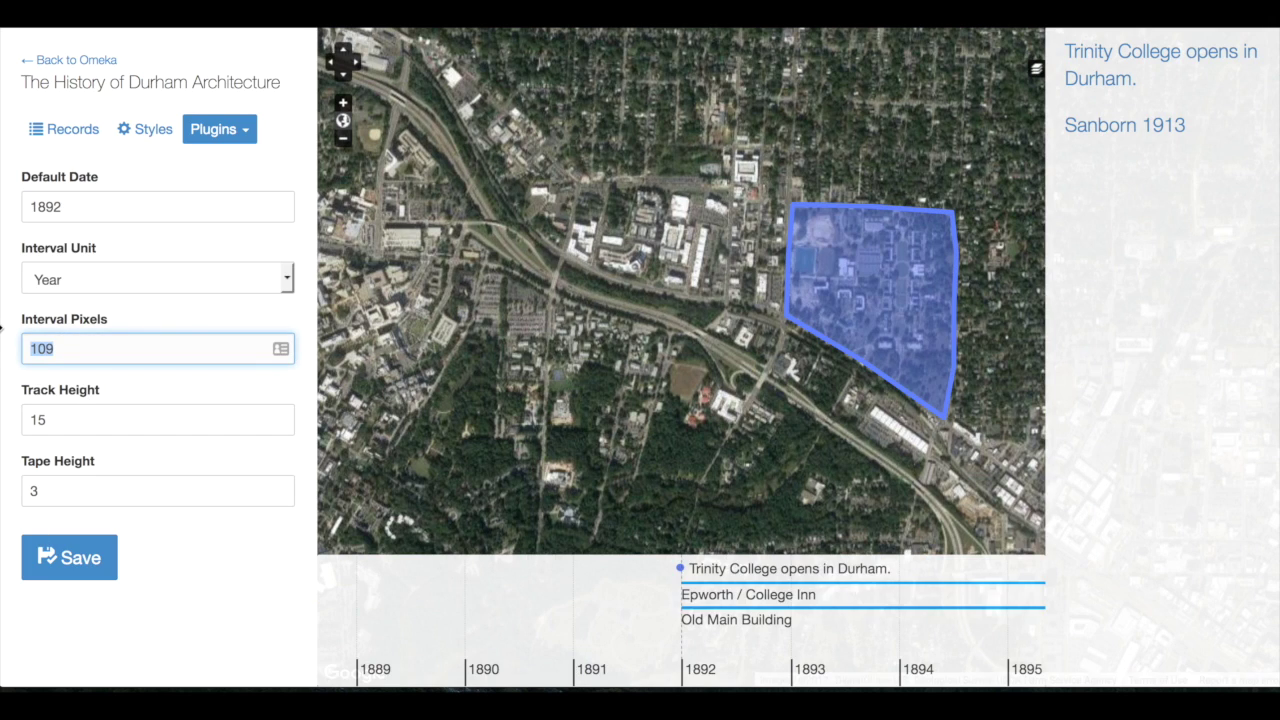
{"action": "type", "text": "100"}
{"action": "left_click", "coordinate": [78, 558]}
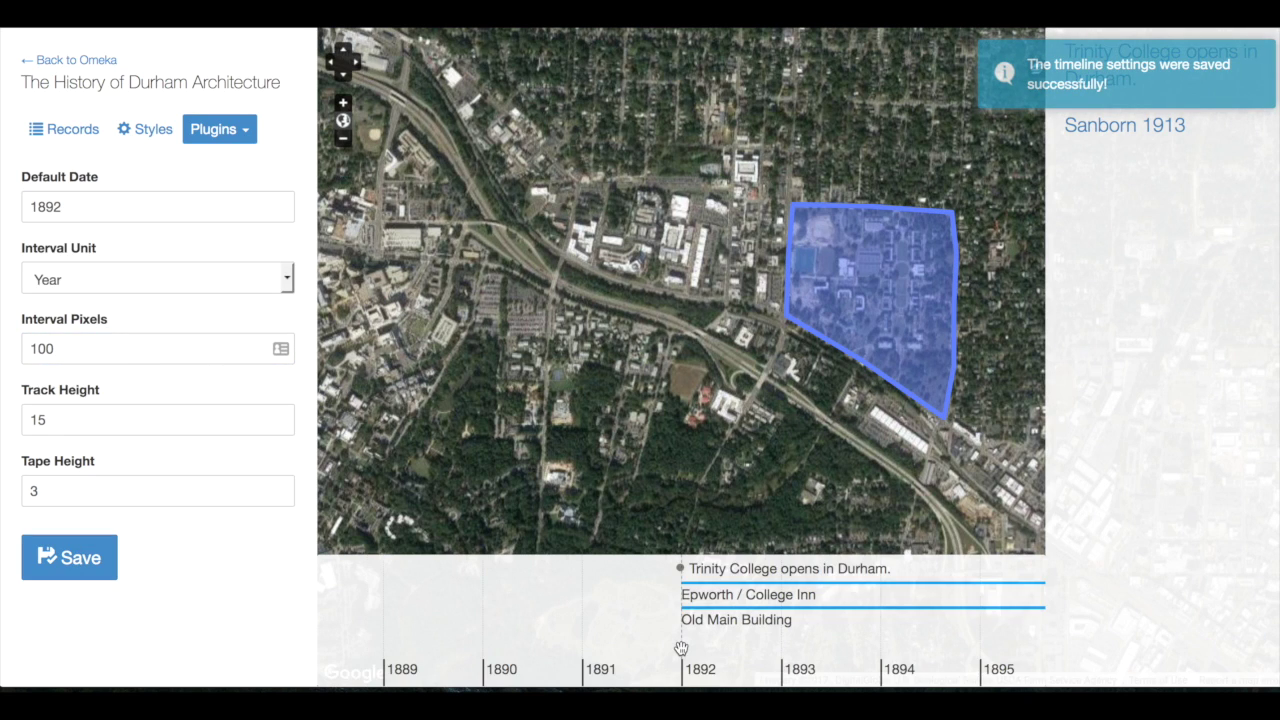
{"action": "left_click_drag", "start_coordinate": [811, 645], "coordinate": [769, 591]}
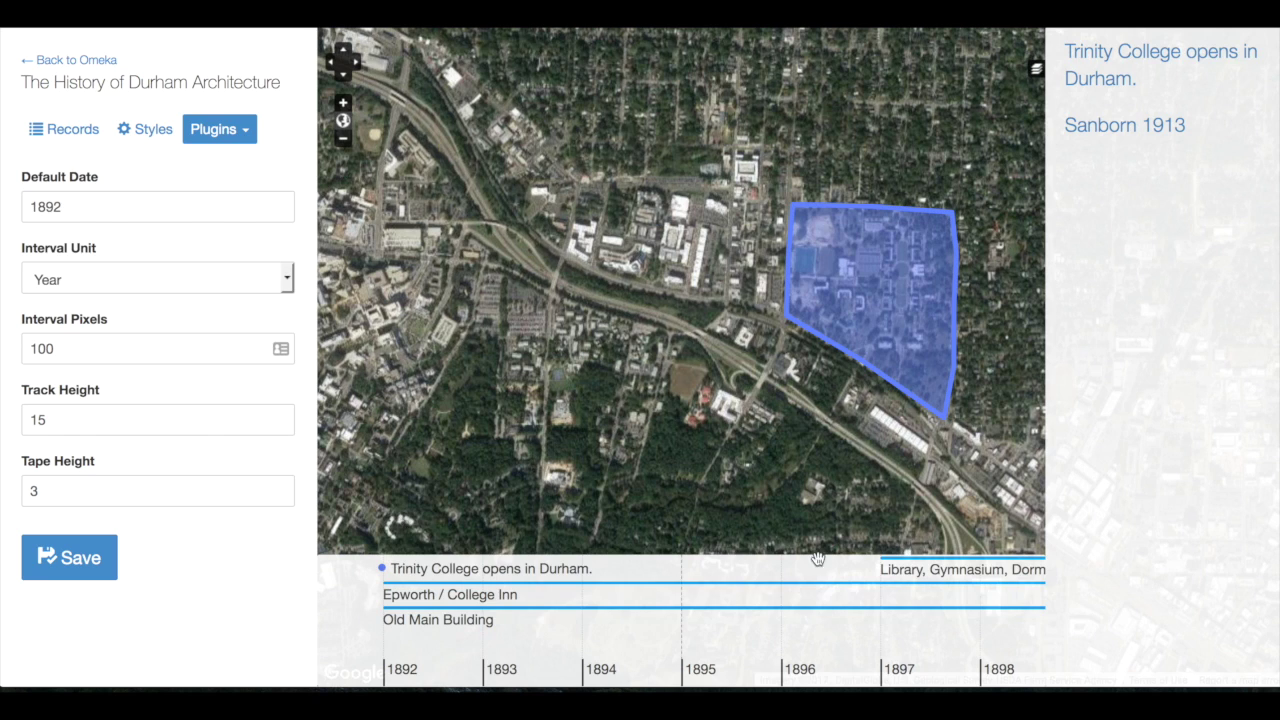
{"action": "left_click_drag", "start_coordinate": [847, 621], "coordinate": [983, 606]}
{"action": "left_click_drag", "start_coordinate": [831, 589], "coordinate": [743, 595]}
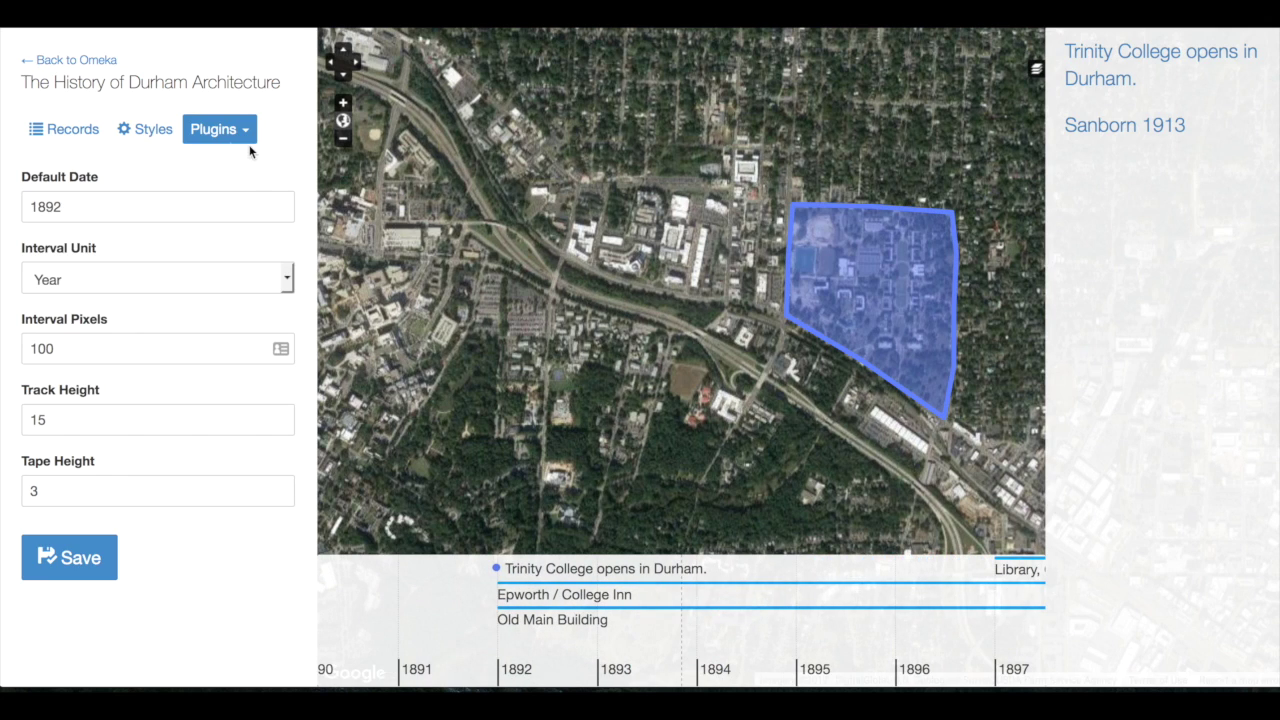